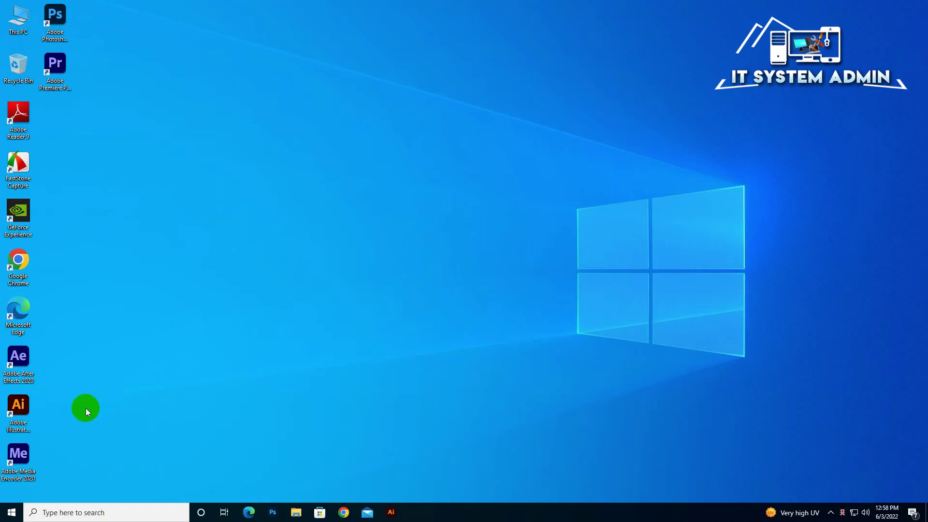
Start Illustrator 2020 from its desktop shortcut and wait for the blank A4 Untitled-1 document.
click(20, 407)
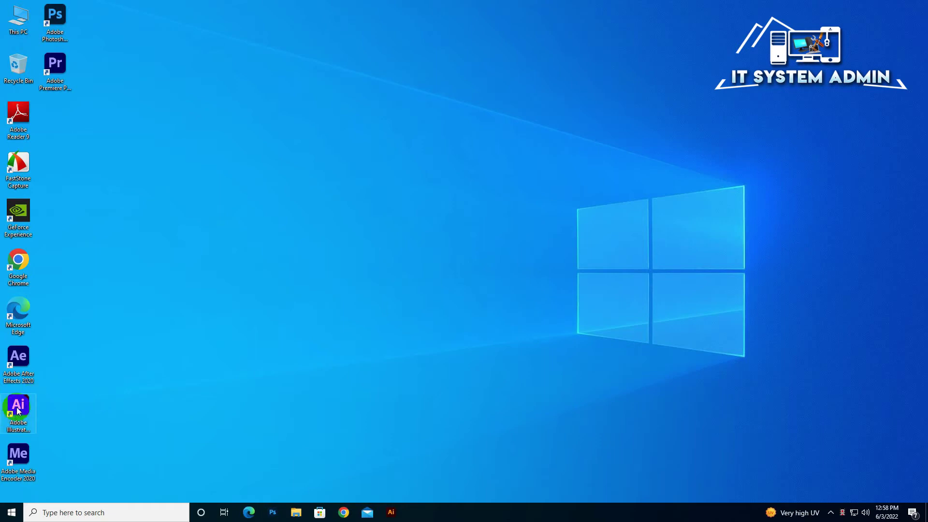
double_click(20, 407)
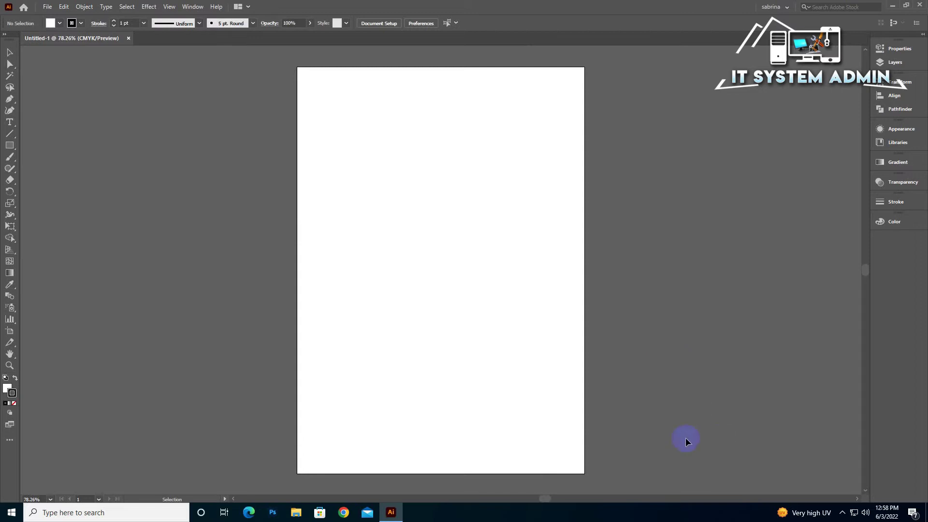
click(730, 514)
right_click(729, 515)
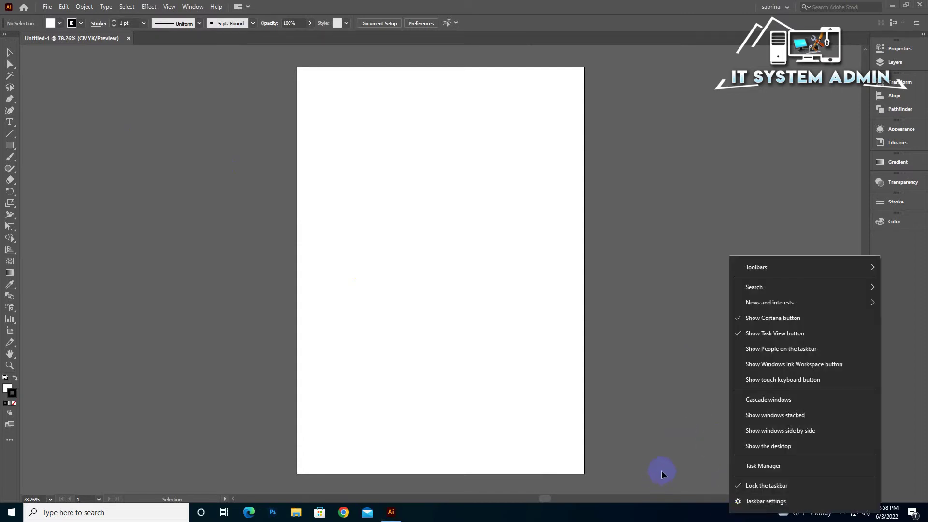
click(753, 465)
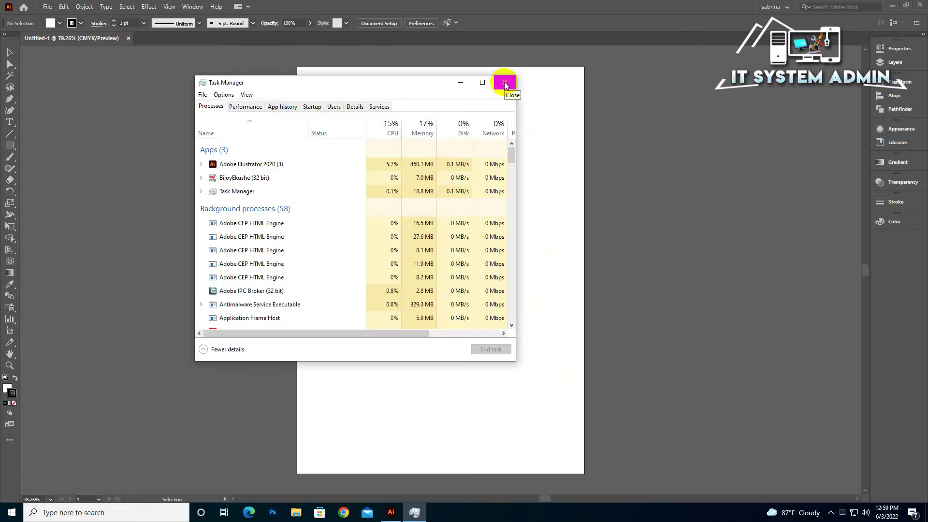
click(506, 83)
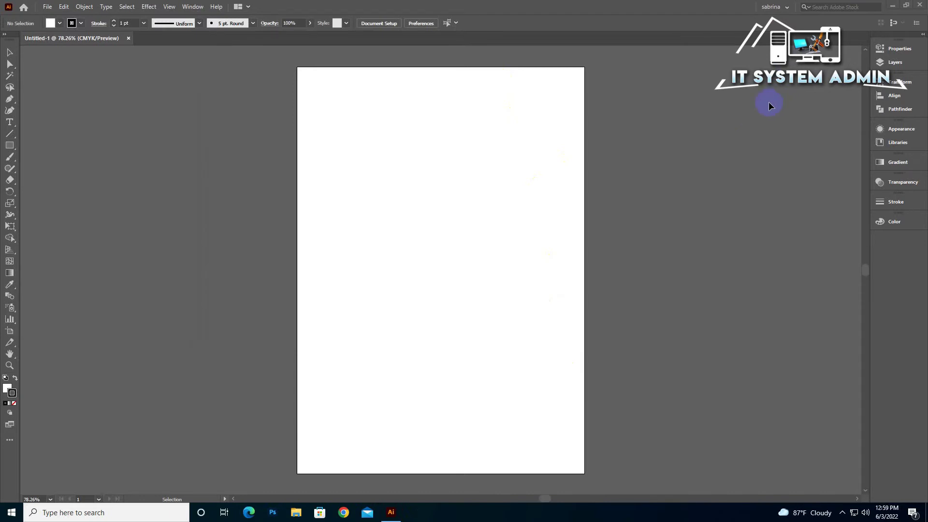
Close Illustrator and go to C:\Users\<user>\AppData in File Explorer via the address bar.
click(917, 6)
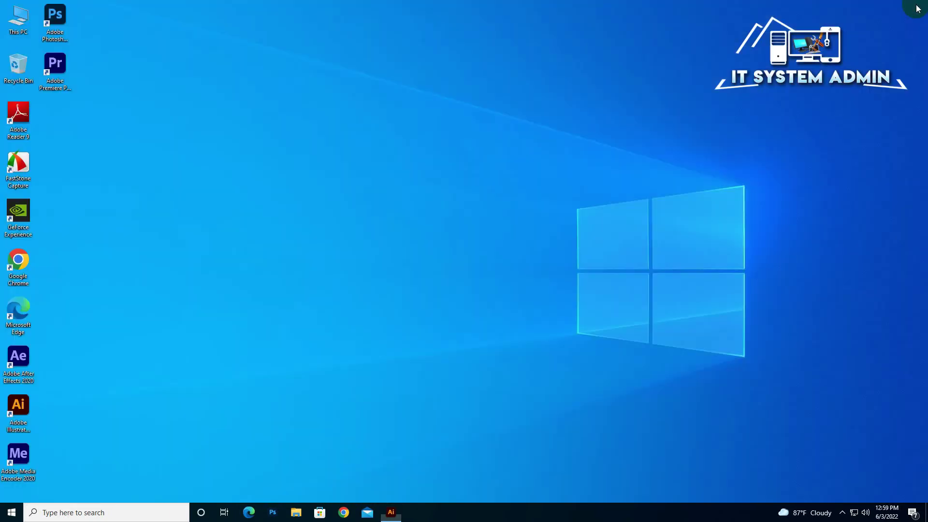
click(296, 512)
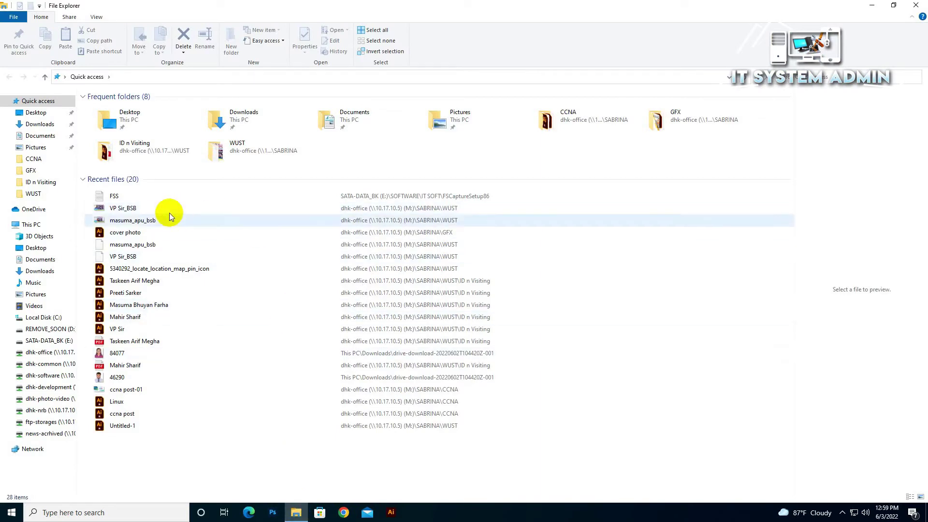
click(44, 318)
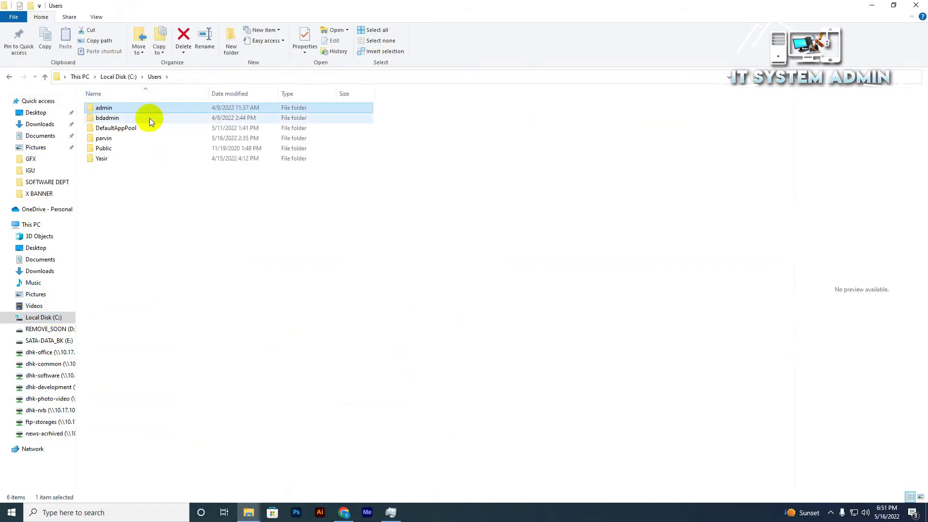
click(120, 140)
double_click(120, 140)
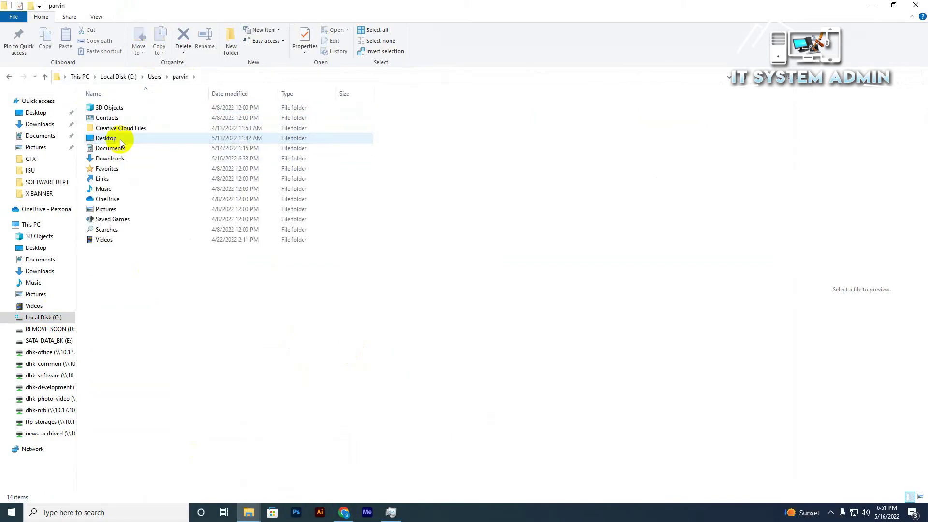
click(212, 79)
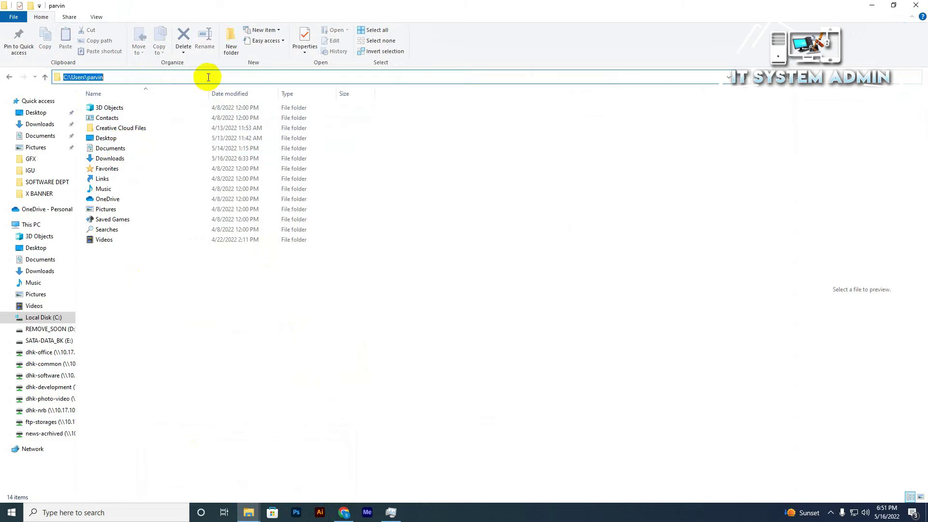
text(\)
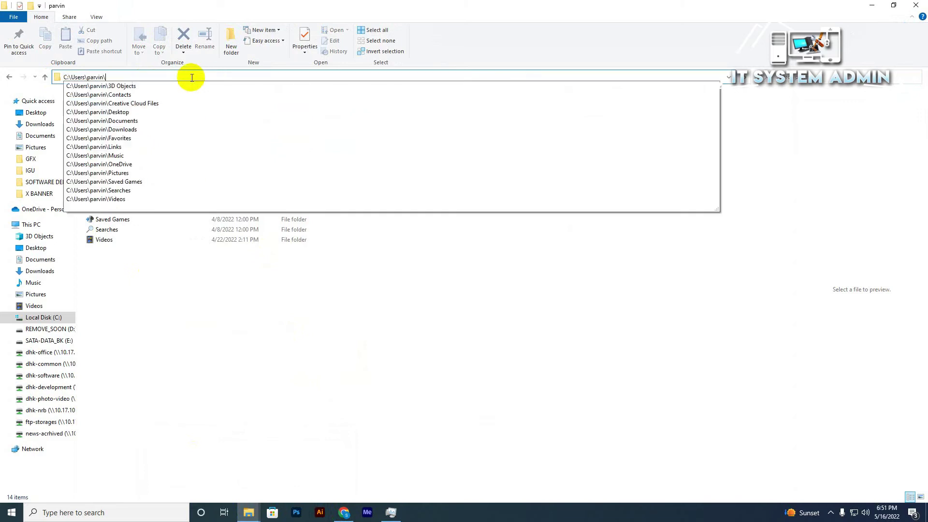
text(a)
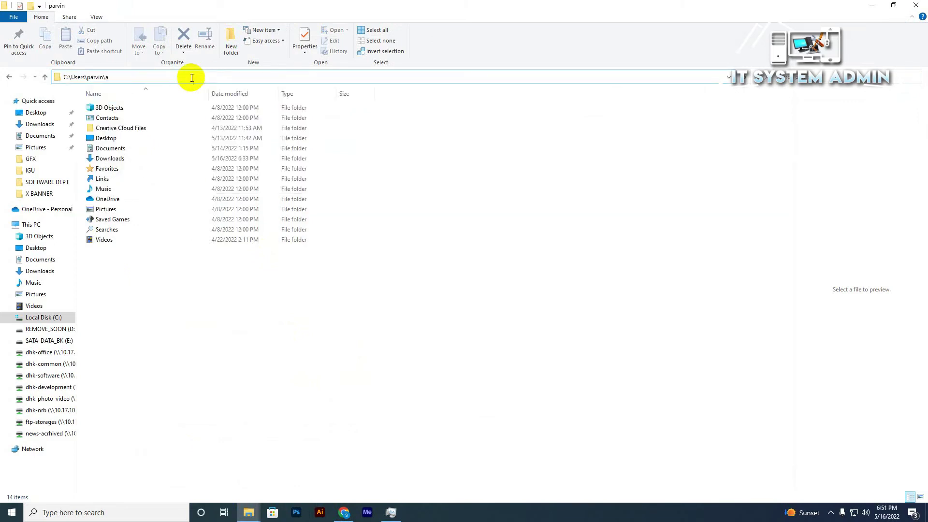
text(ppdat)
text(a)
key(Return)
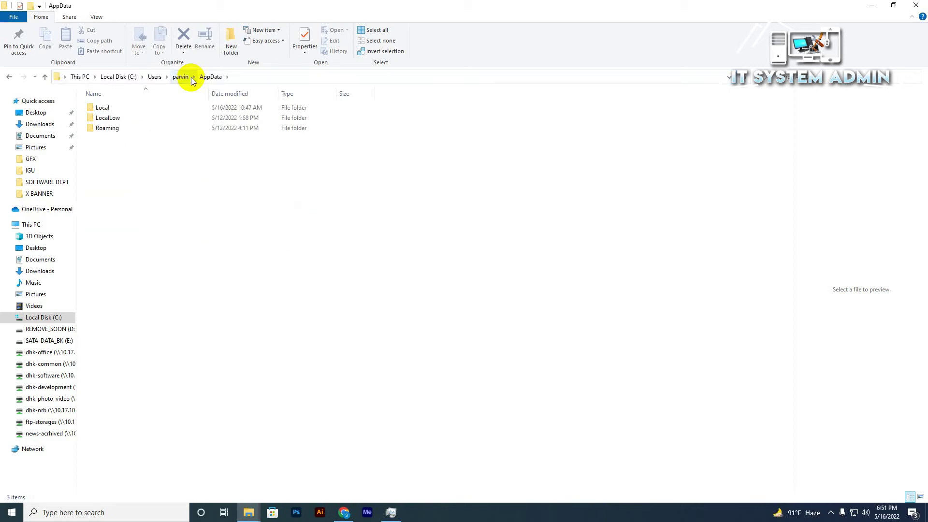
In Roaming\Adobe, rename the 'Adobe Illustrator' folder to 'Adobe Illustrator.old'.
double_click(145, 129)
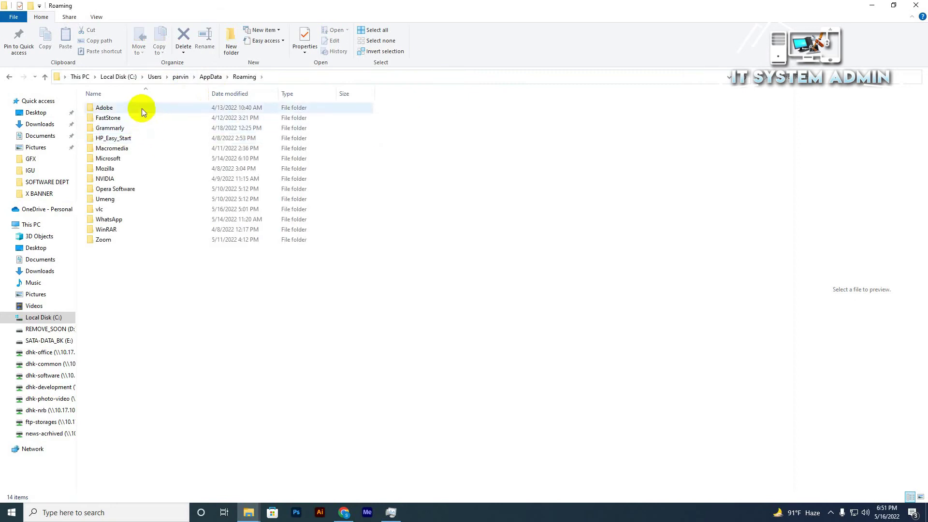
double_click(142, 108)
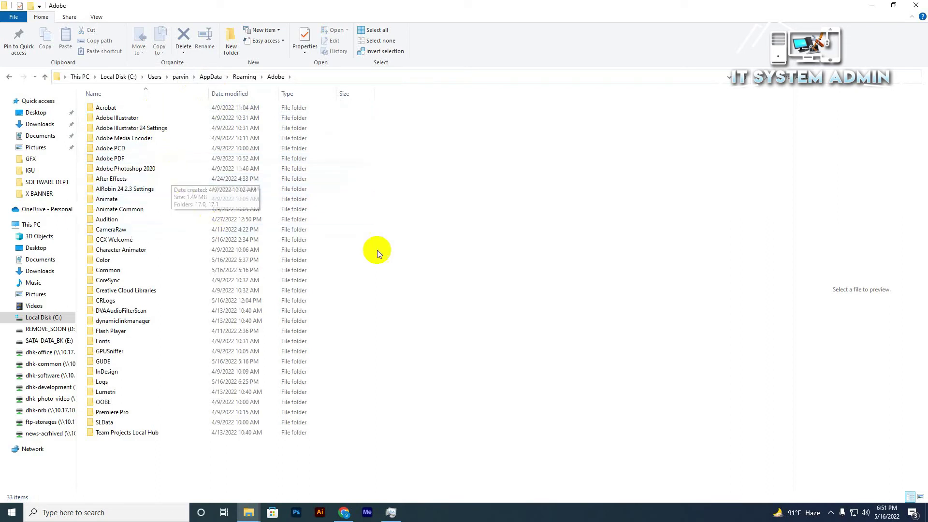
click(137, 118)
double_click(165, 119)
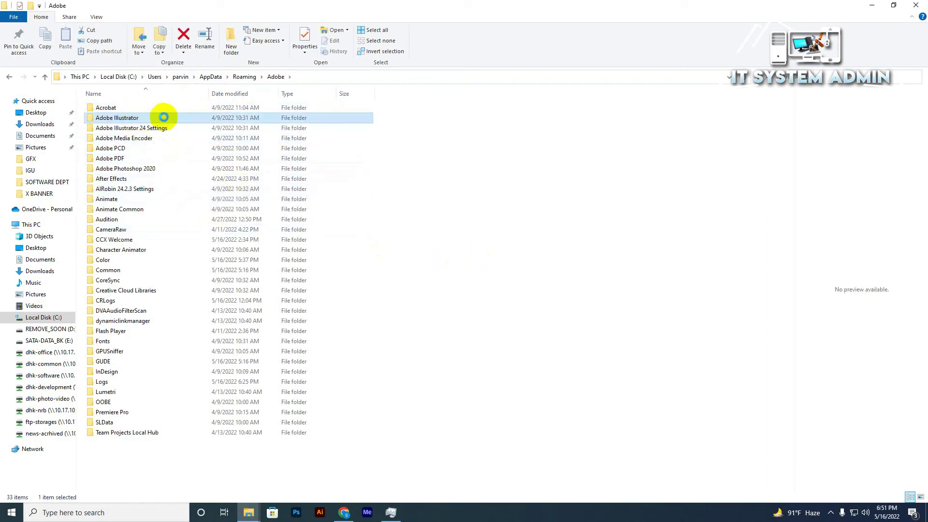
right_click(165, 118)
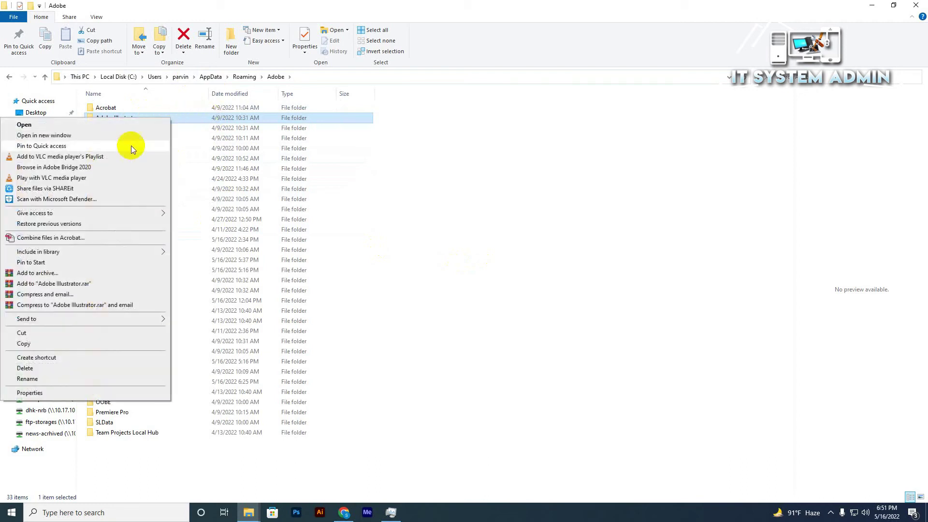
click(67, 379)
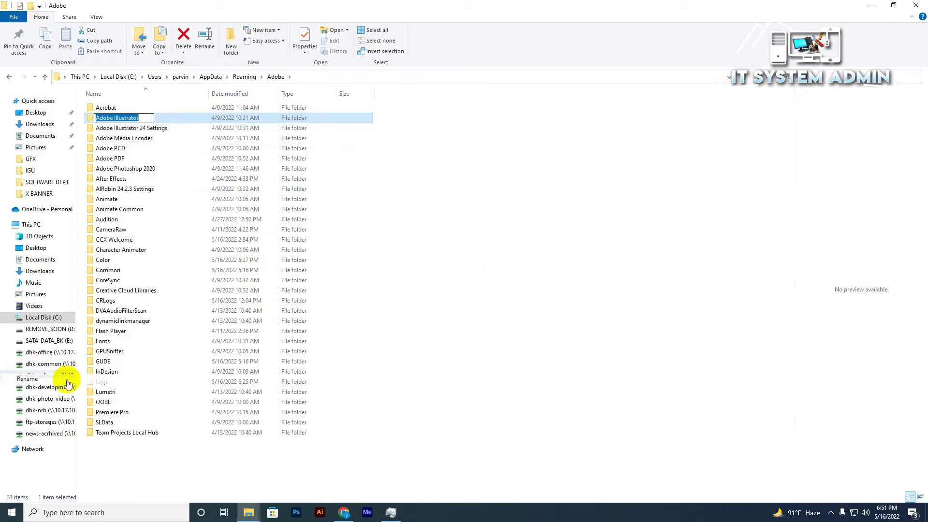
click(147, 118)
text(.)
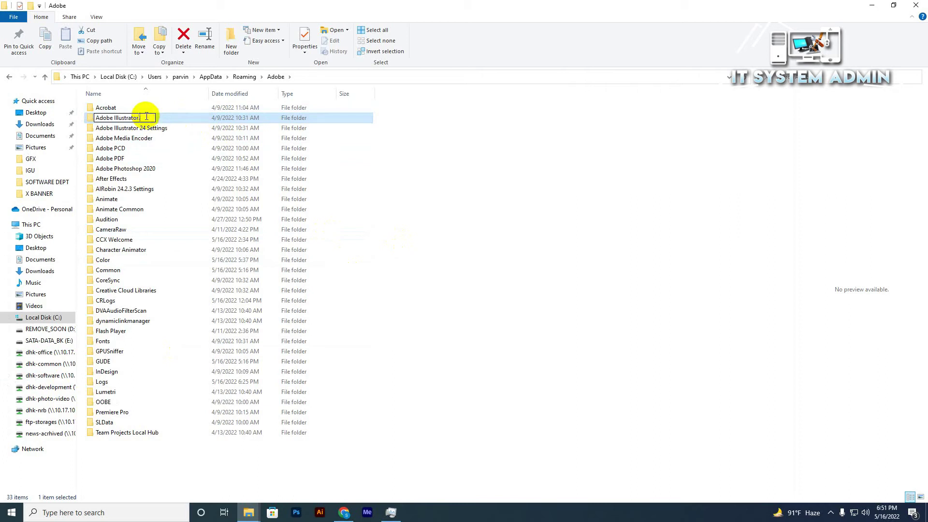
text(old)
click(405, 175)
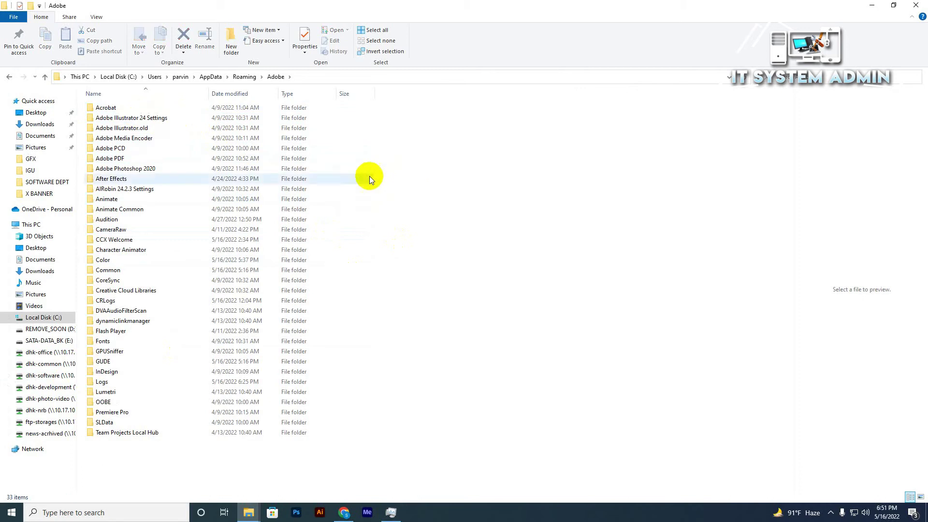
Add a '.old' suffix to the 'Adobe Illustrator 24 Settings' folder name and confirm it.
click(163, 118)
right_click(164, 119)
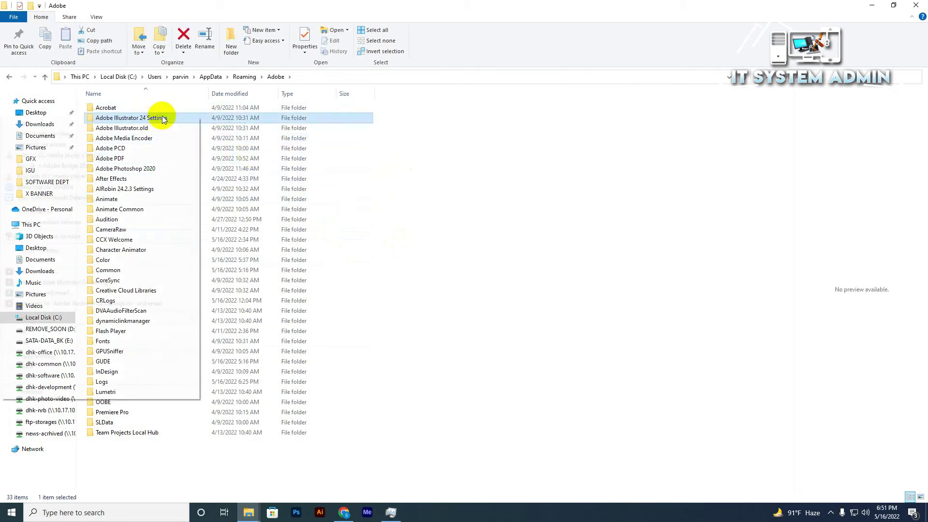
click(80, 380)
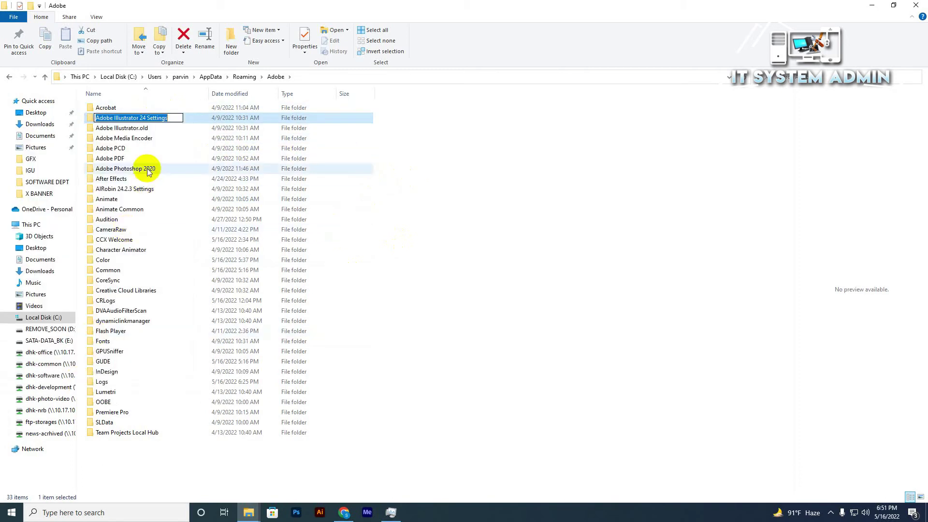
click(172, 118)
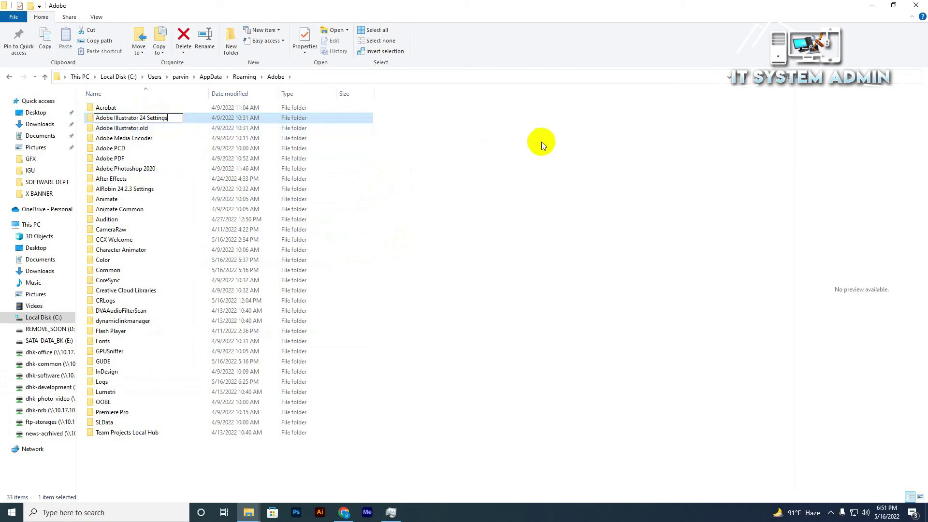
text(.old)
click(537, 197)
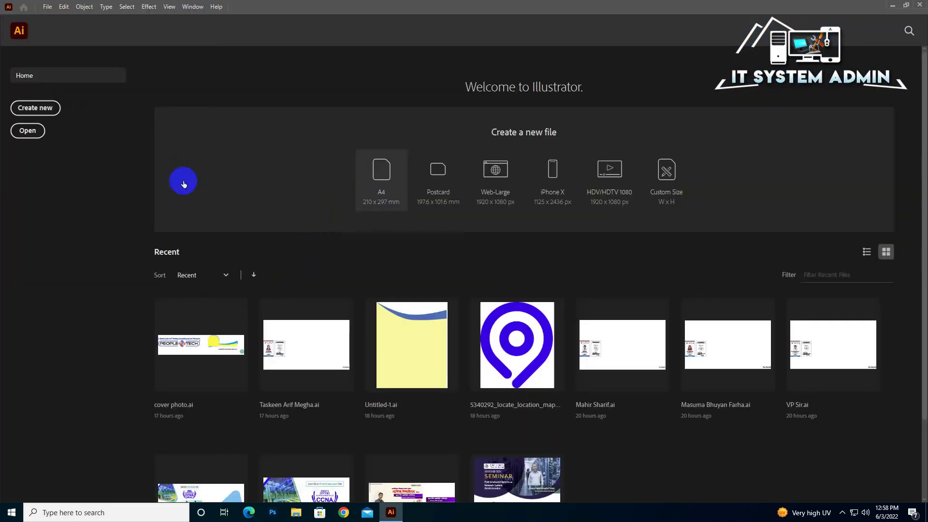
Create a blank Untitled-1 document, then bring up the taskbar menu offering Task Manager.
click(183, 180)
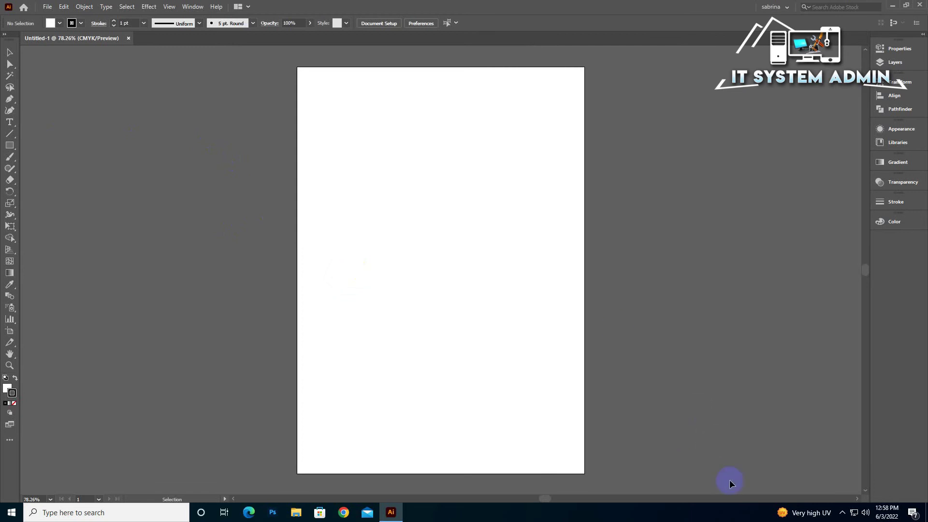
right_click(730, 515)
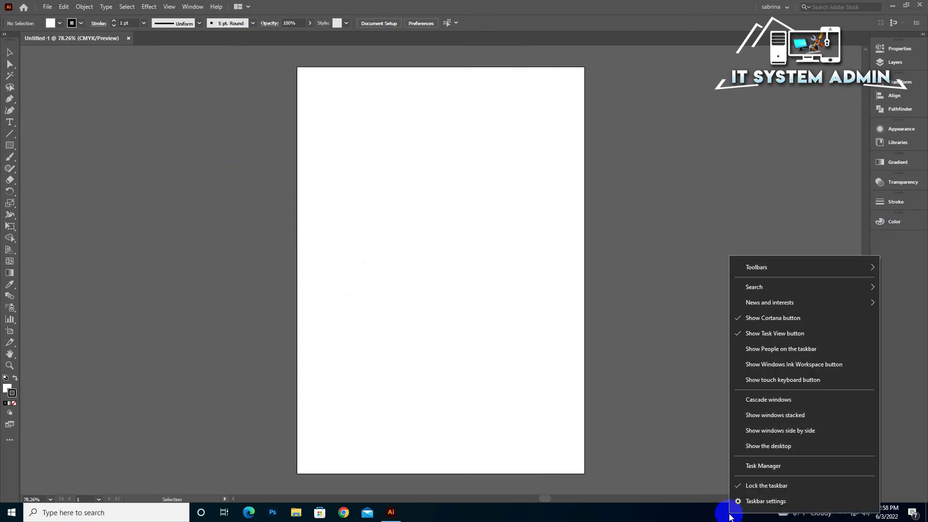
click(753, 465)
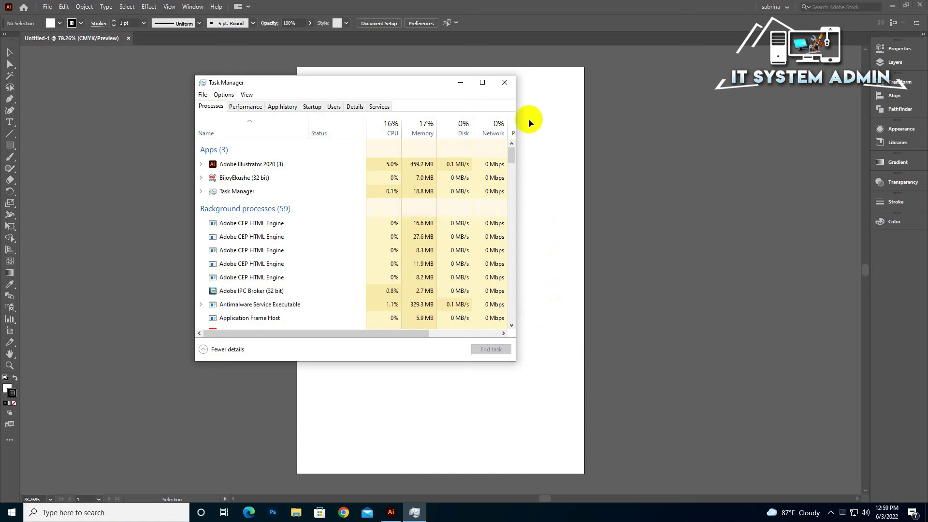
click(504, 82)
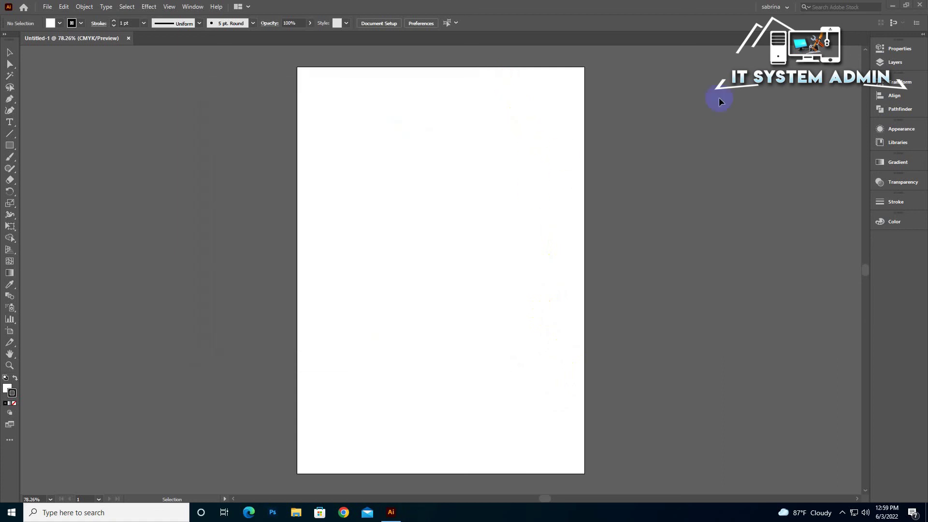